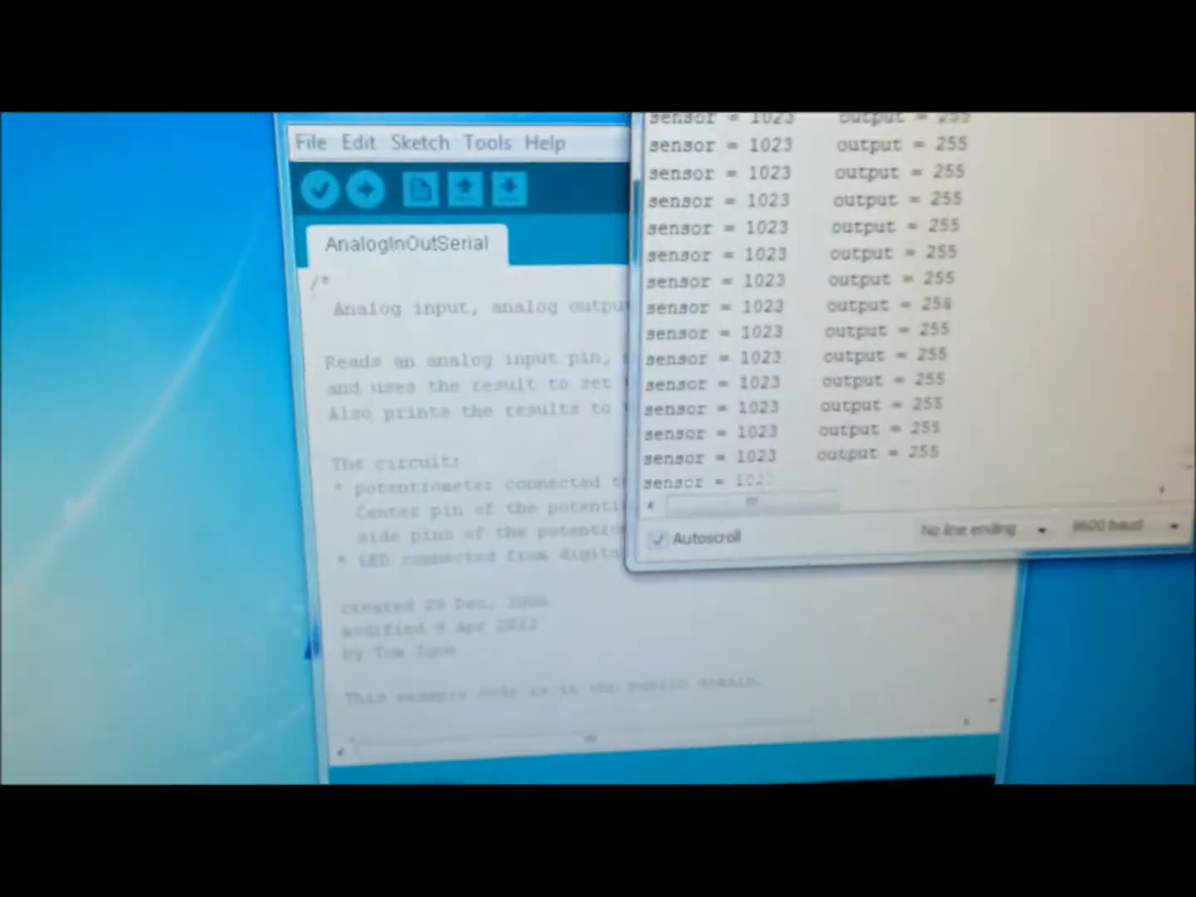
Browse the File menu and example sketches, then dismiss it without choosing anything
{"action": "left_click", "coordinate": [387, 213]}
{"action": "mouse_move", "coordinate": [380, 301]}
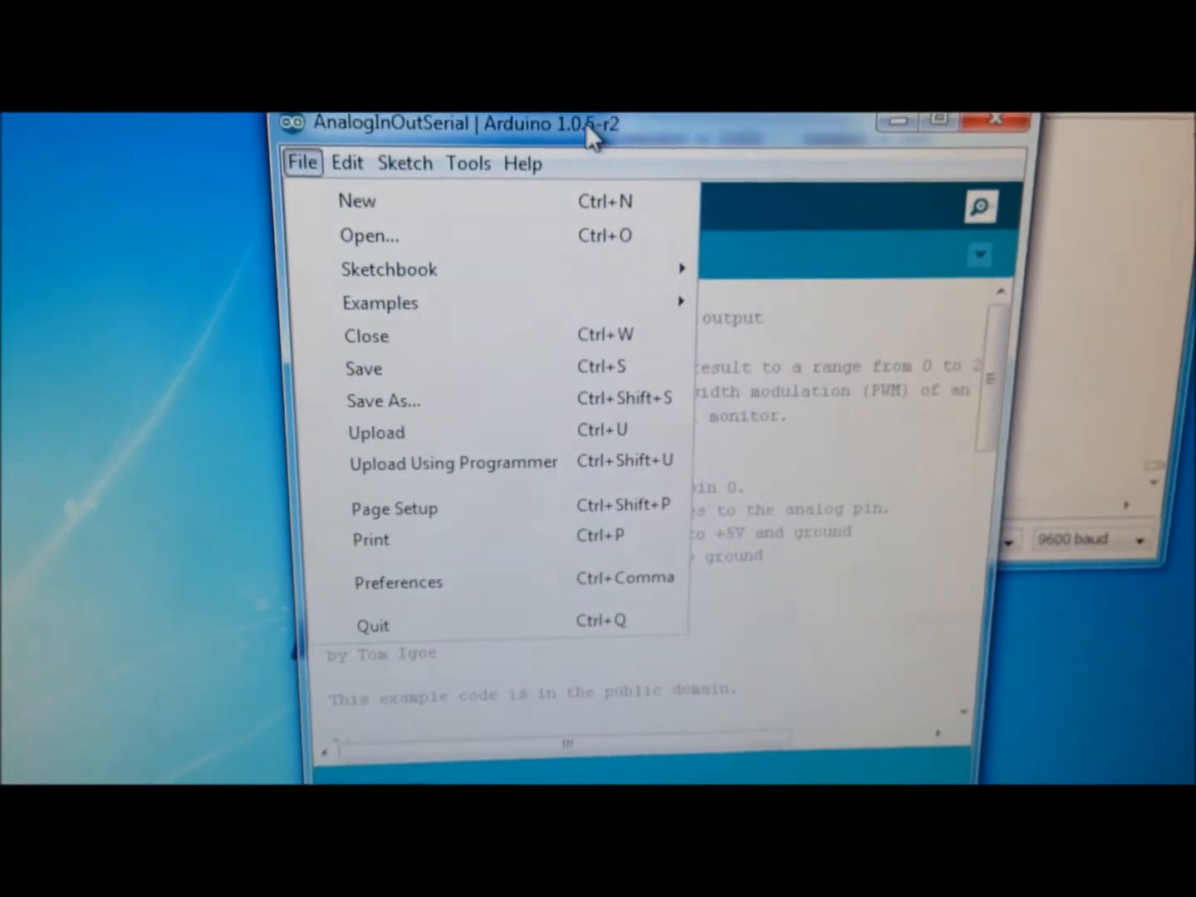
{"action": "left_click", "coordinate": [587, 124]}
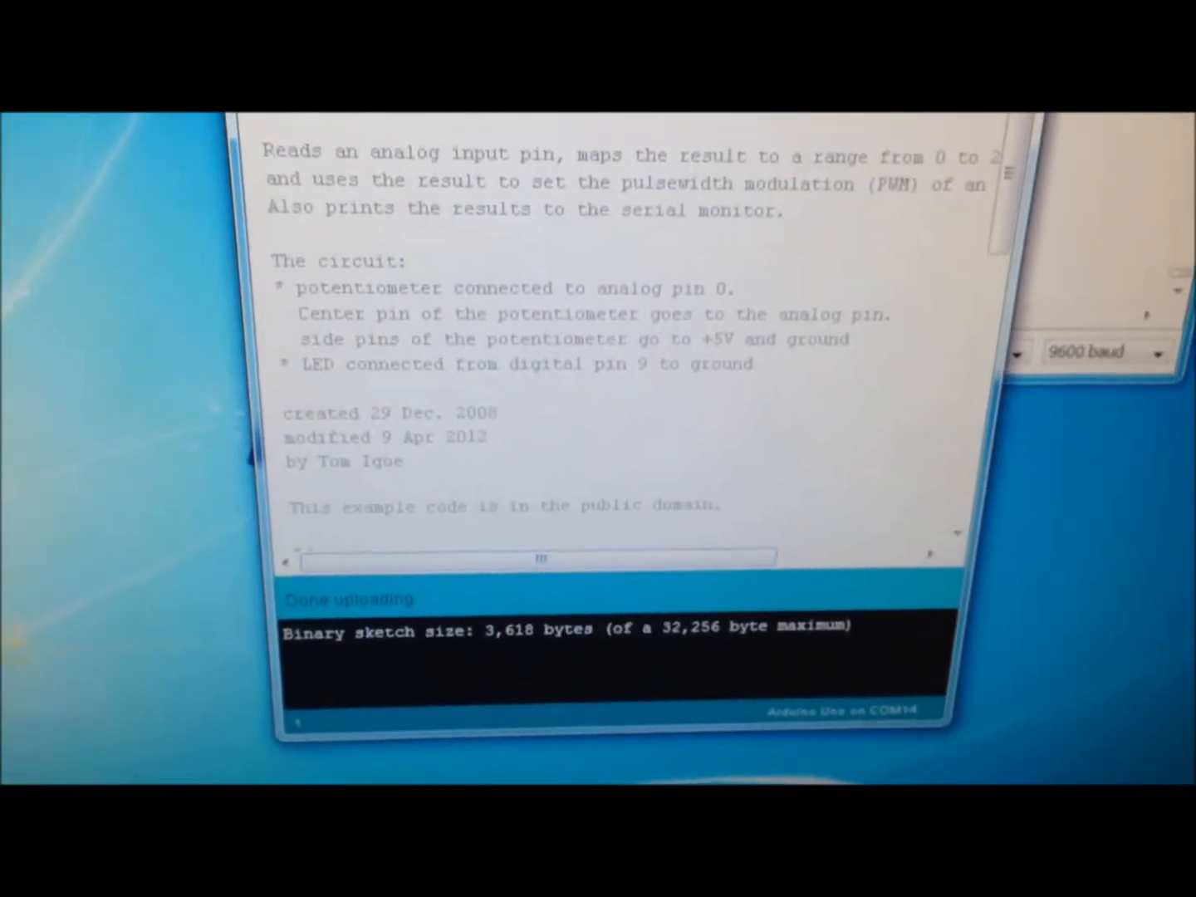
Bring the COM14 Serial Monitor forward over the sketch, then close it
{"action": "left_click", "coordinate": [1093, 187]}
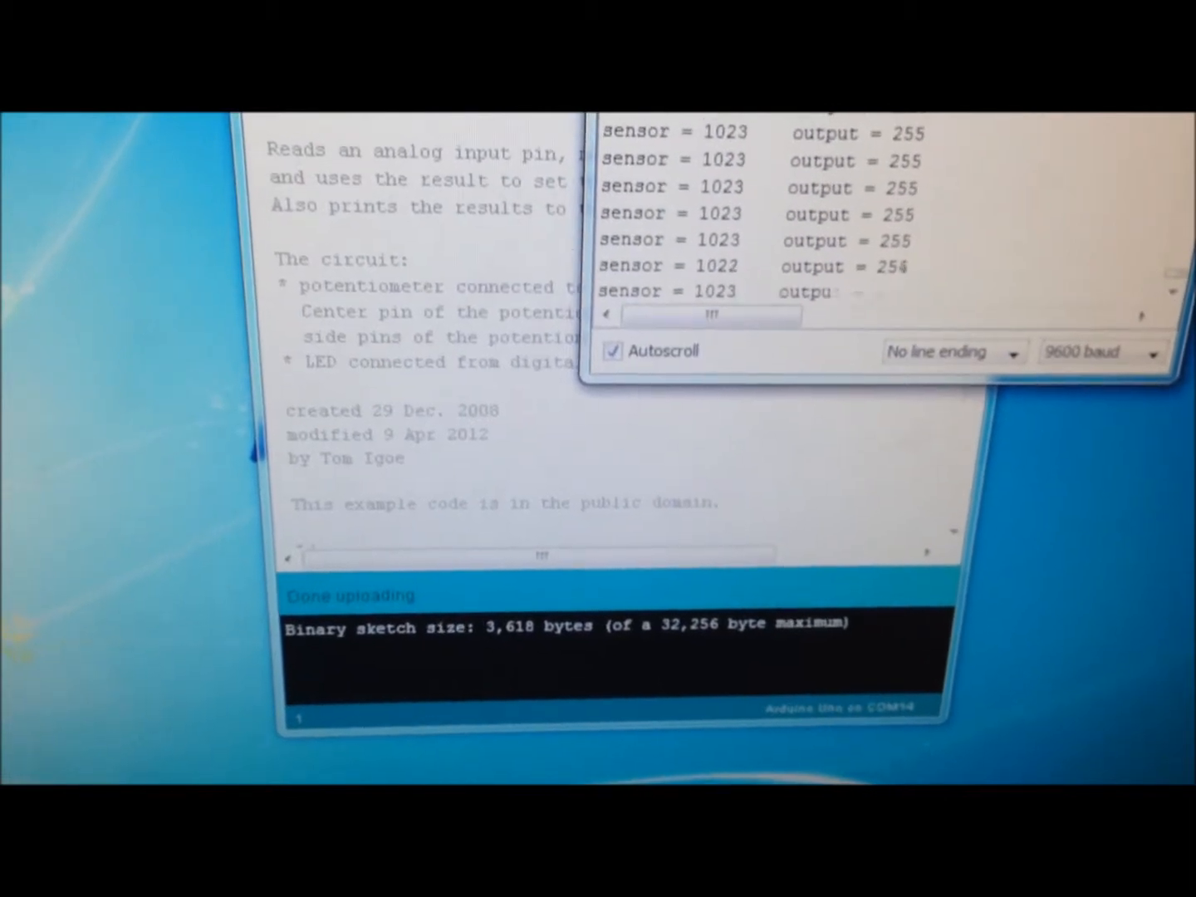
{"action": "left_click_drag", "start_coordinate": [840, 121], "coordinate": [628, 124]}
{"action": "left_click", "coordinate": [1028, 114]}
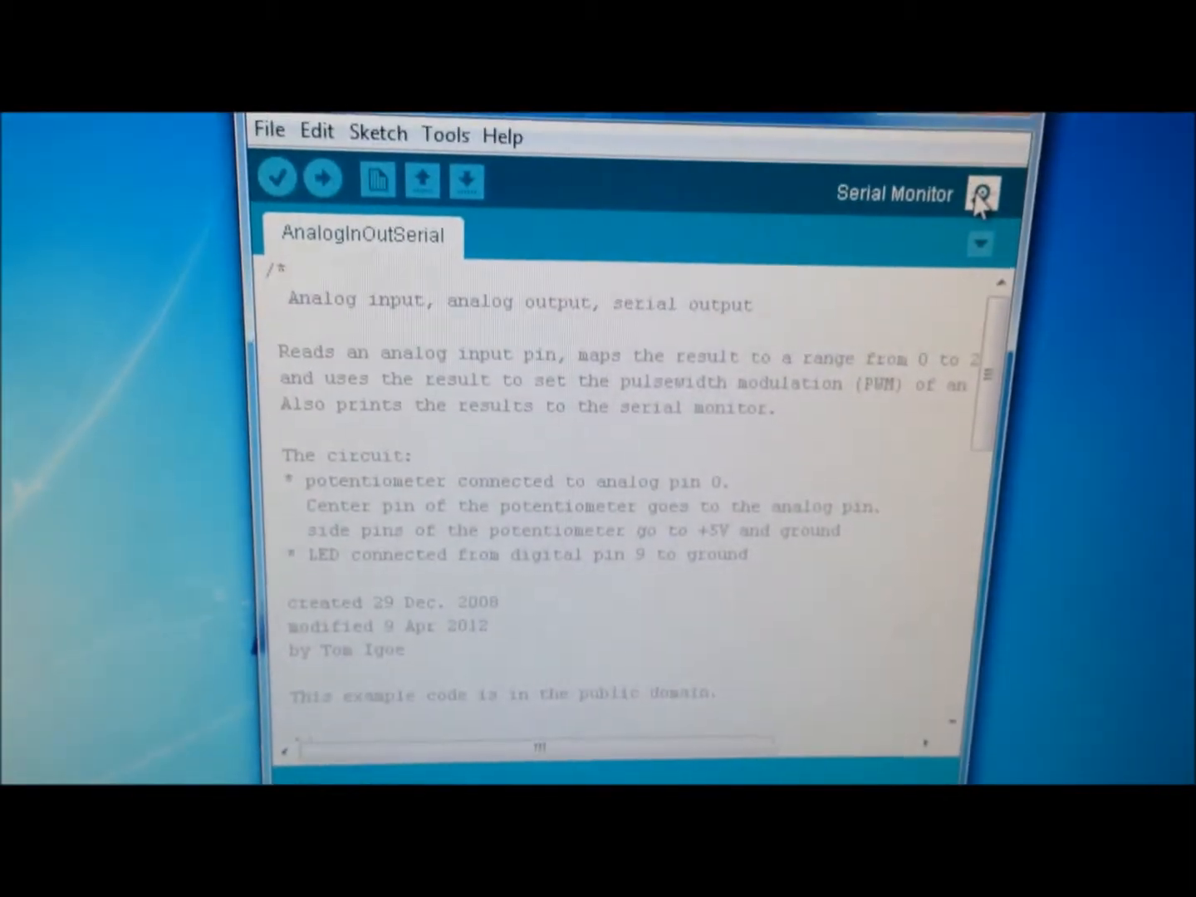
Reopen the COM14 Serial Monitor from the toolbar and nudge it slightly left
{"action": "left_click", "coordinate": [993, 201]}
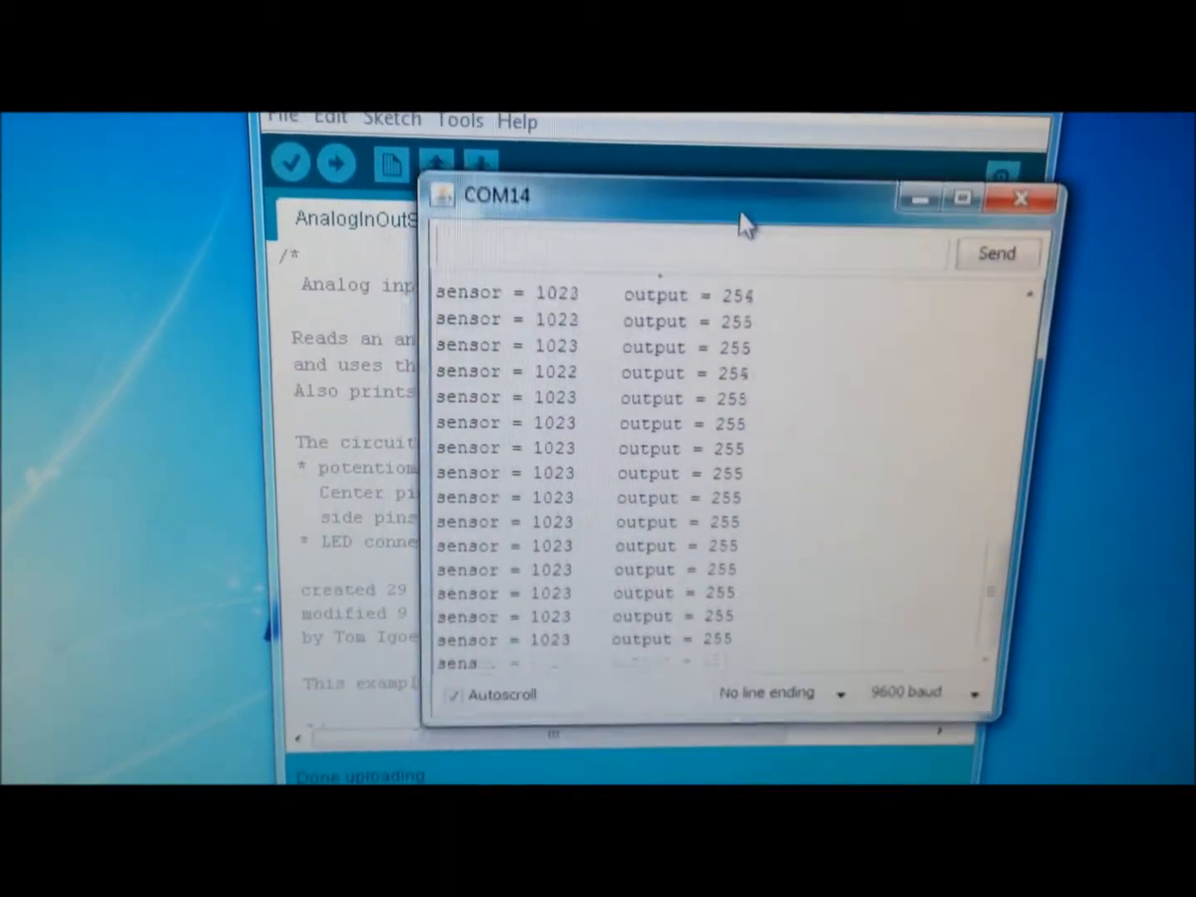
{"action": "left_click_drag", "start_coordinate": [744, 225], "coordinate": [701, 215]}
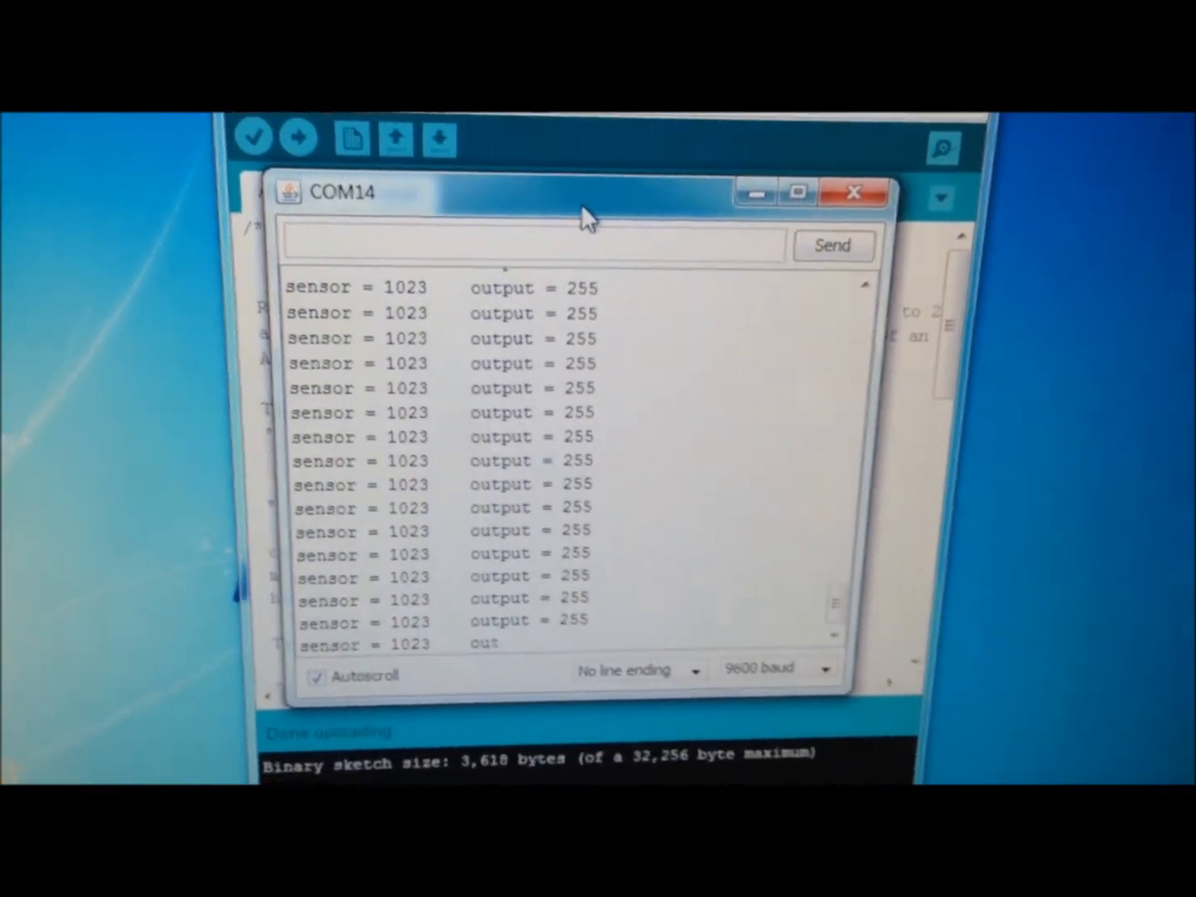